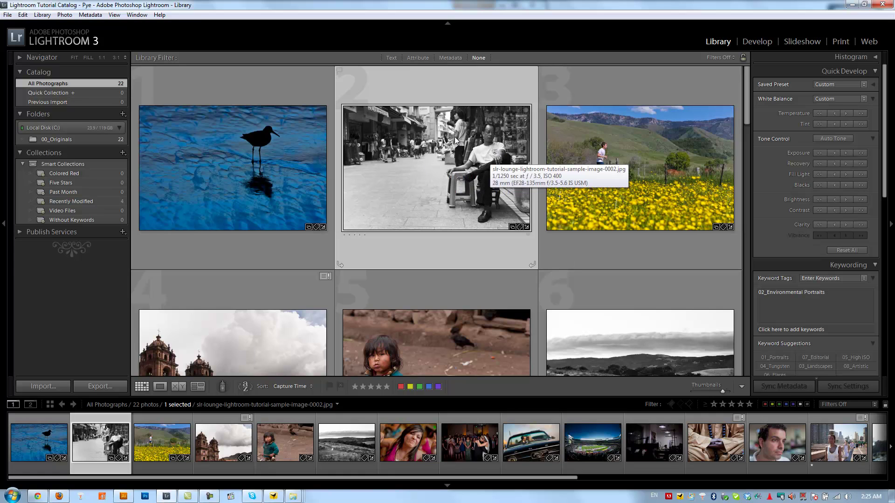
# Step: Open the black-and-white street photo in the Develop module and view the seated man's face at 1:1
pyautogui.doubleClick(483, 144)
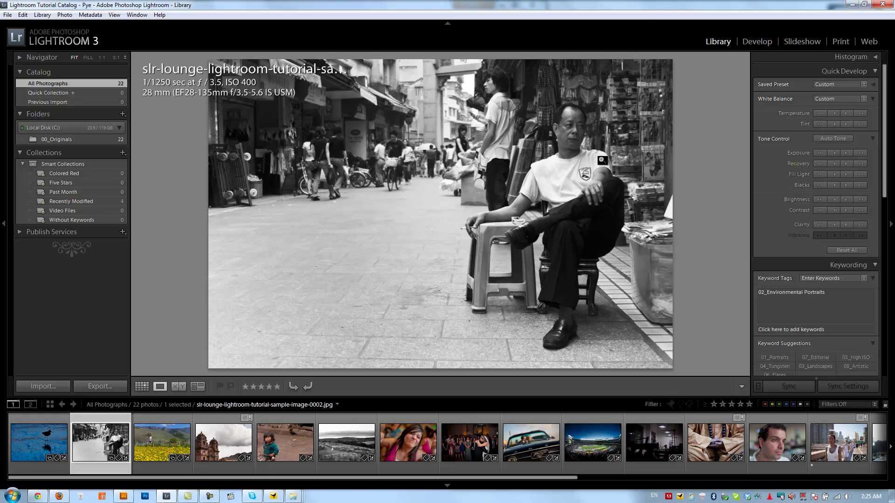
pyautogui.press('d')
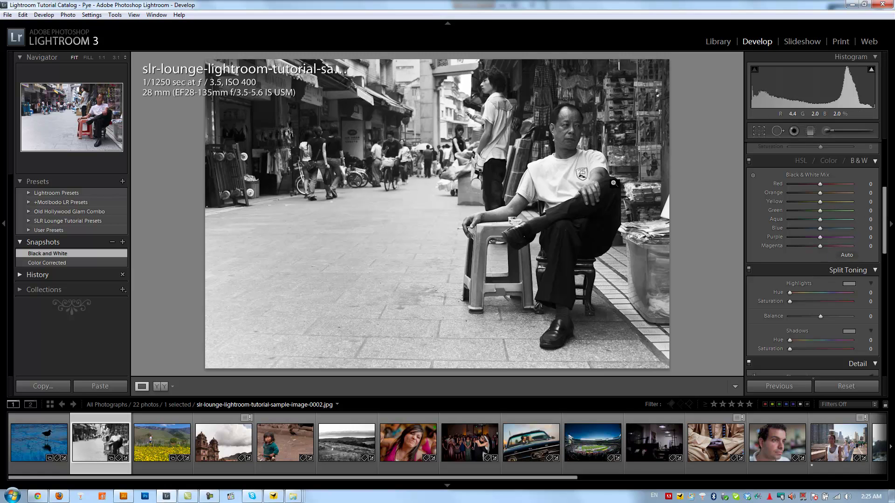
pyautogui.click(577, 133)
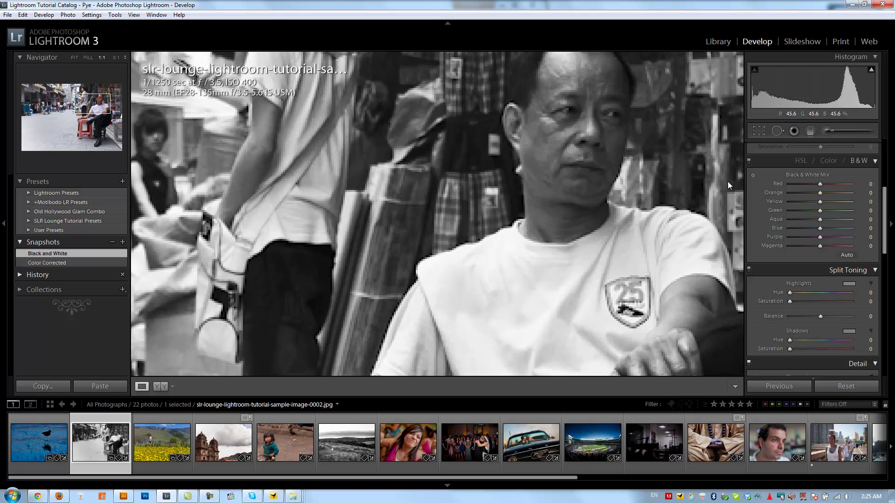
pyautogui.moveTo(651, 146); pyautogui.dragTo(586, 186)
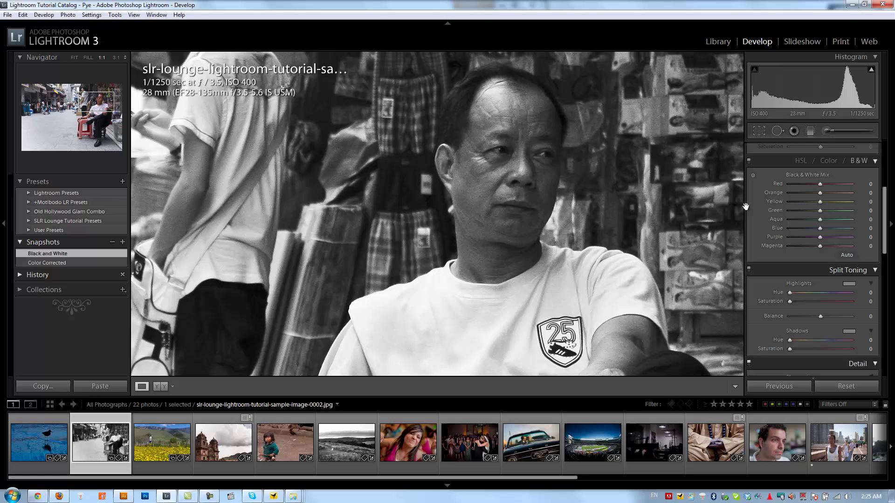
# Step: Add film grain to the street photo with a grain Amount of 50
pyautogui.scroll(-3, 807, 253)
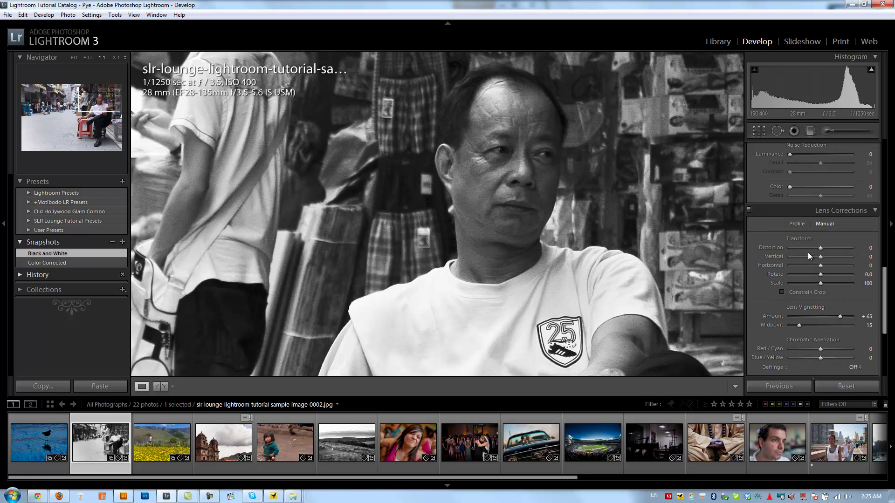
pyautogui.scroll(-3, 860, 245)
pyautogui.scroll(-1, 861, 244)
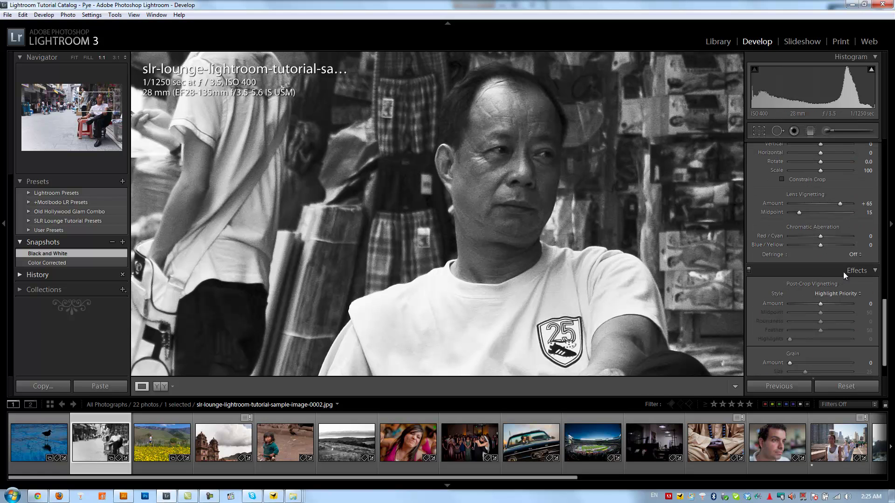
pyautogui.scroll(-1, 812, 360)
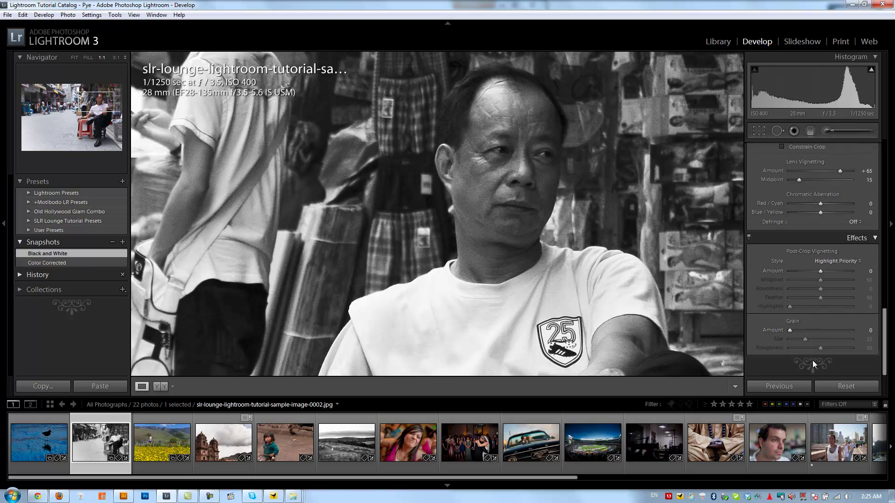
pyautogui.hotkey('shift', 'Up')
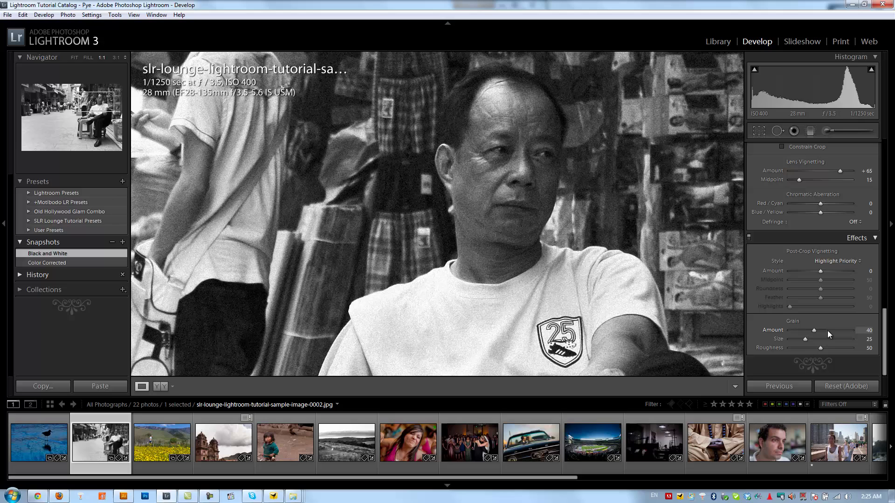
pyautogui.press('Up')
pyautogui.press('Up')
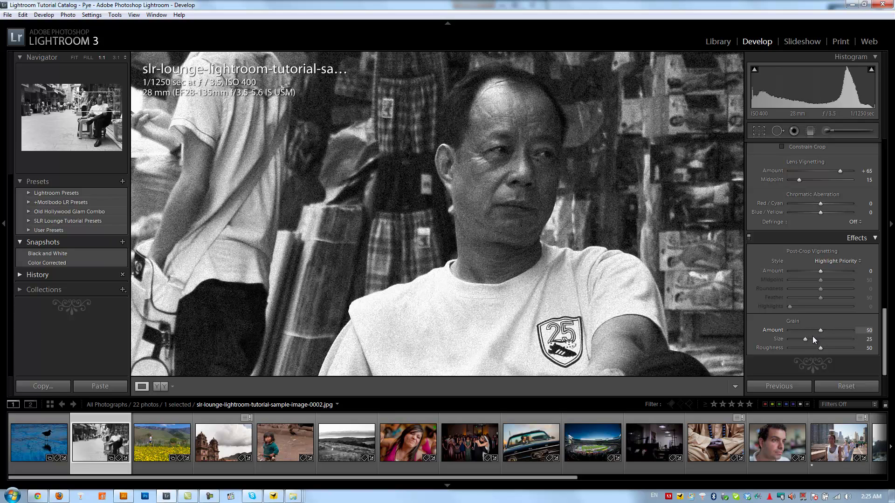
# Step: Try a larger grain Size on the street photo and return it to 25
pyautogui.hotkey('shift', 'Up')
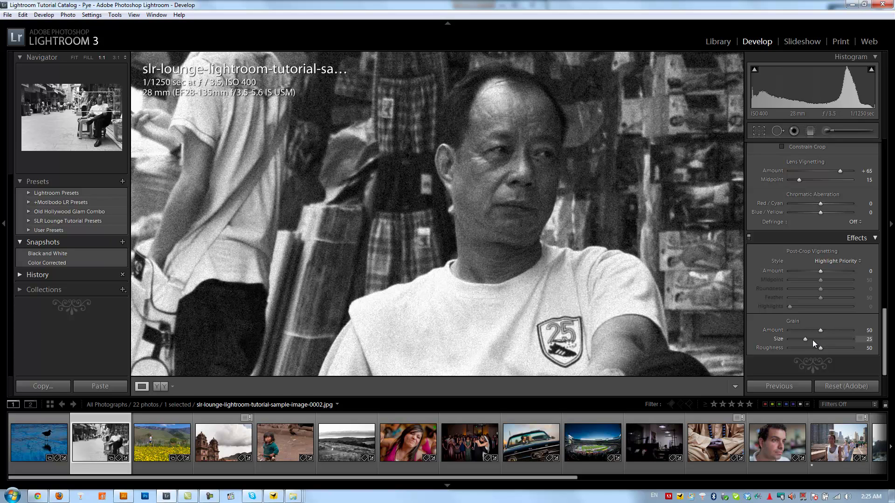
pyautogui.press('Down')
pyautogui.press('Down')
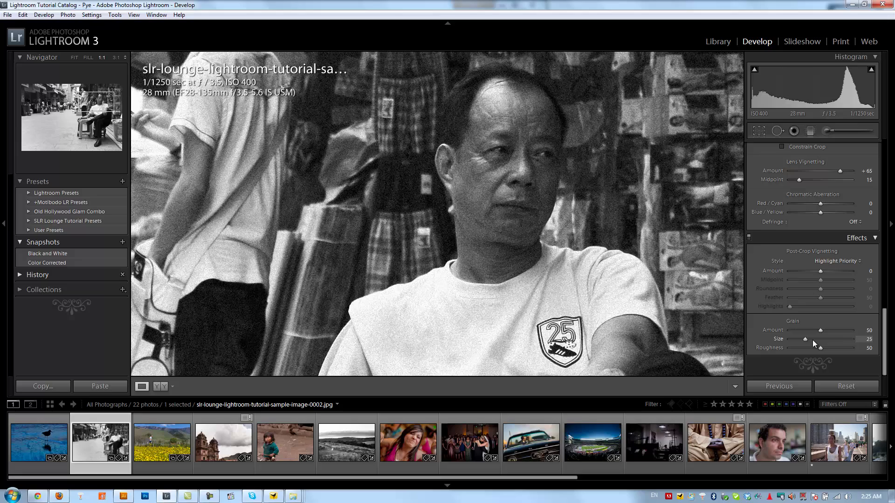
# Step: Set the grain Amount to 70 and check the effect on the background crowd and the whole photo
pyautogui.click(517, 214)
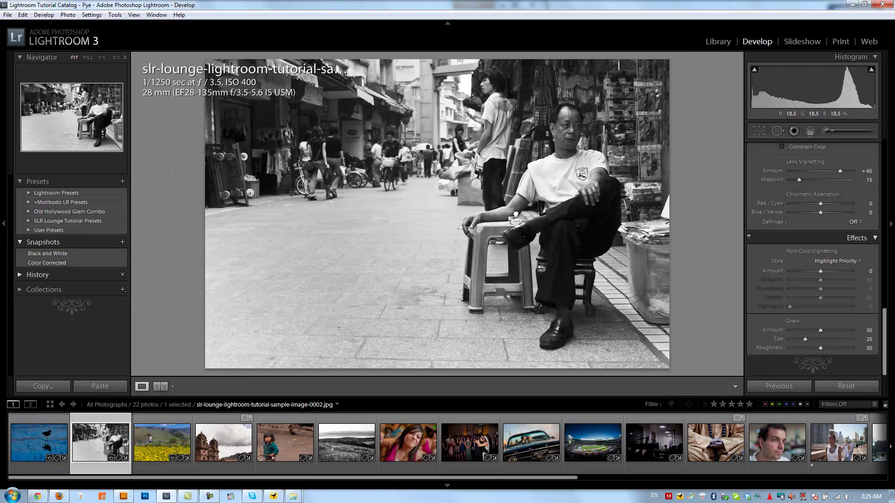
pyautogui.click(541, 147)
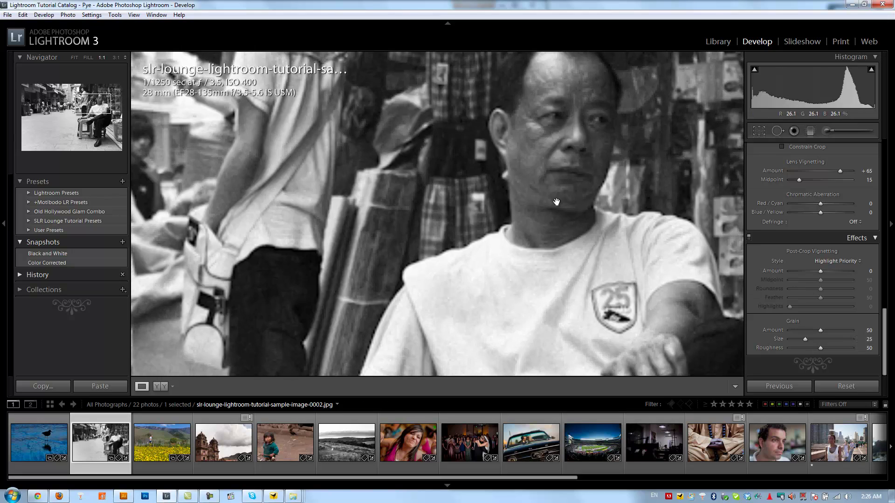
pyautogui.hotkey('shift', 'Up')
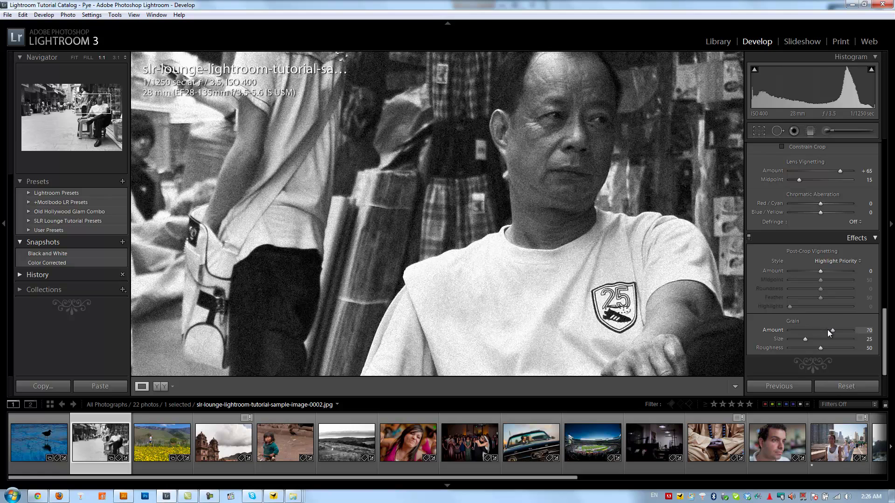
pyautogui.click(597, 199)
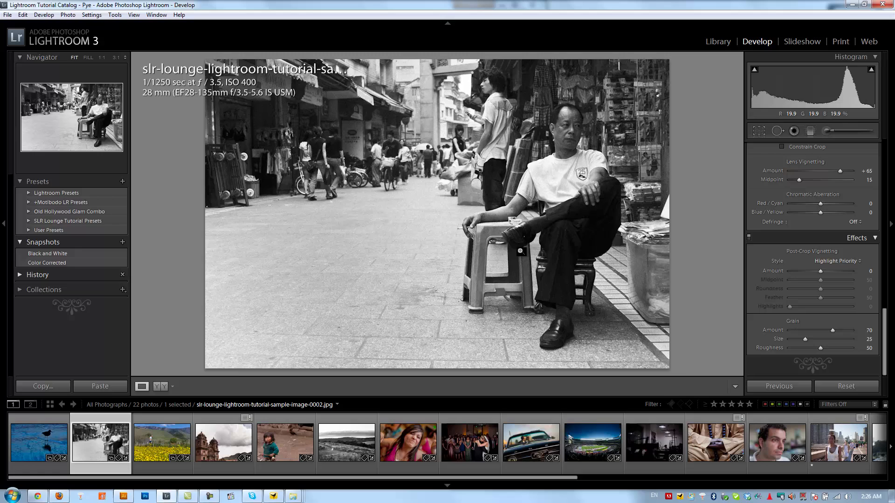
pyautogui.click(420, 167)
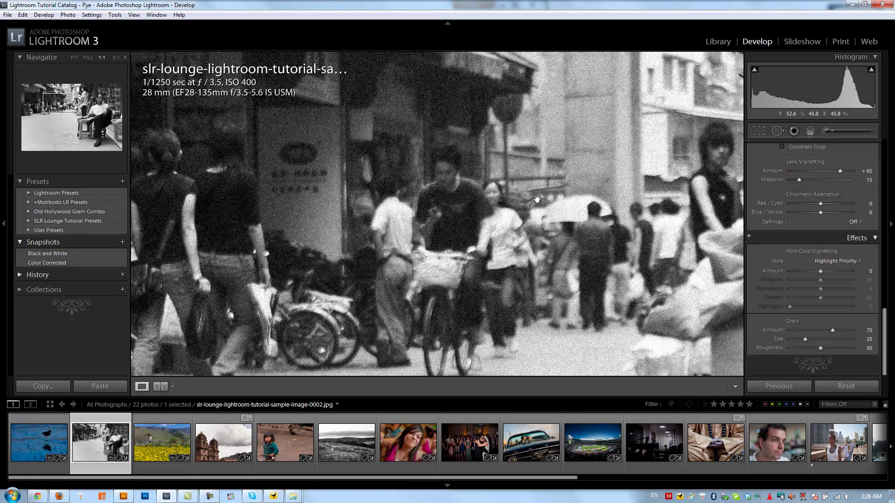
pyautogui.click(504, 220)
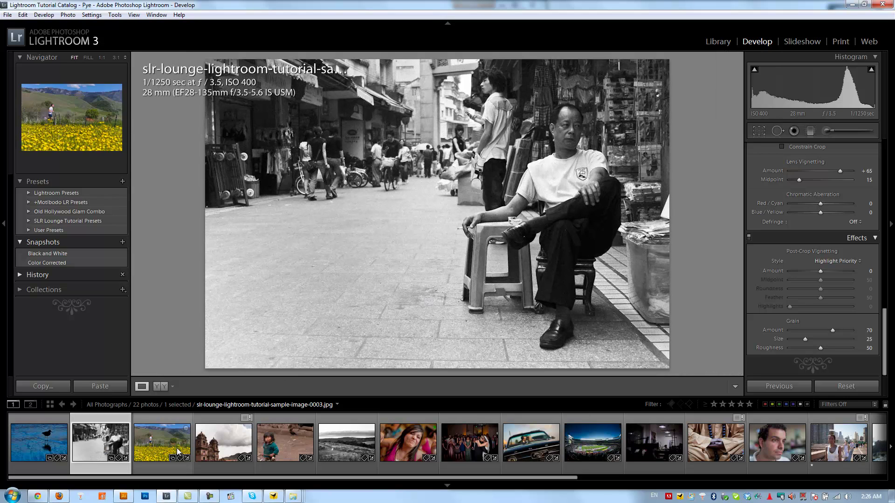
# Step: Save the current look as a new snapshot named "Black and White + Grain"
pyautogui.click(122, 243)
pyautogui.write('Black and White + Grain')
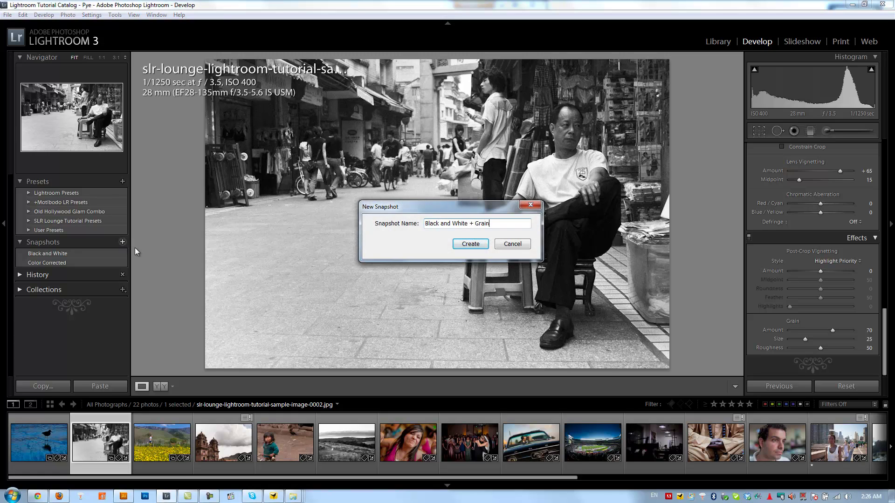
pyautogui.press('Return')
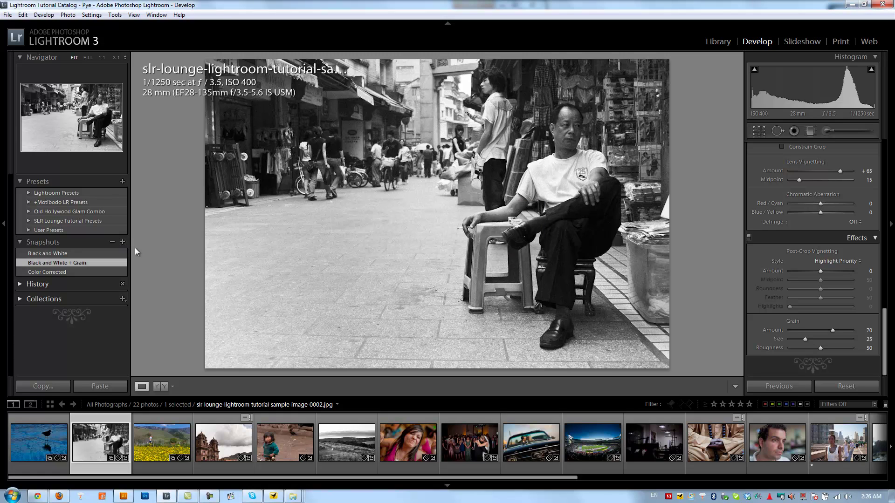
# Step: Switch to the photo of the robed figure's clasped hands and convert it to black and white
pyautogui.click(720, 446)
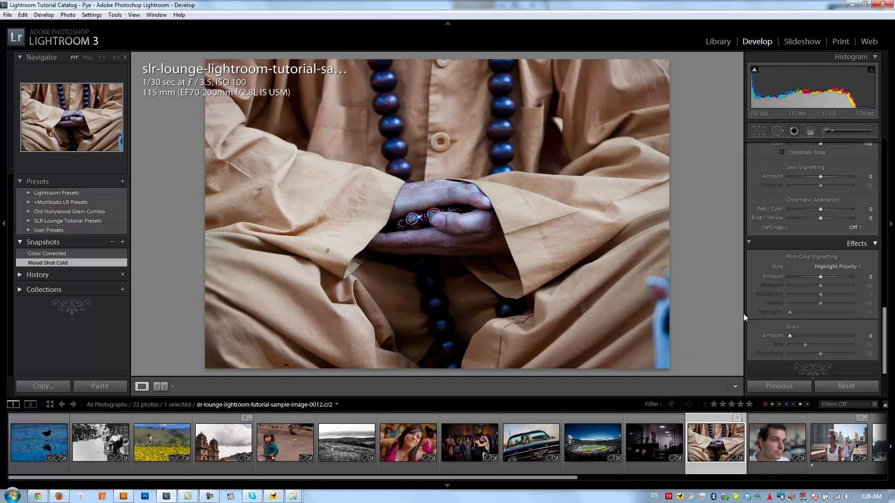
pyautogui.press('v')
# Step: Adjust the photo's basic tone to Exposure −0.66, Blacks 17 and Contrast +55
pyautogui.scroll(10, 813, 289)
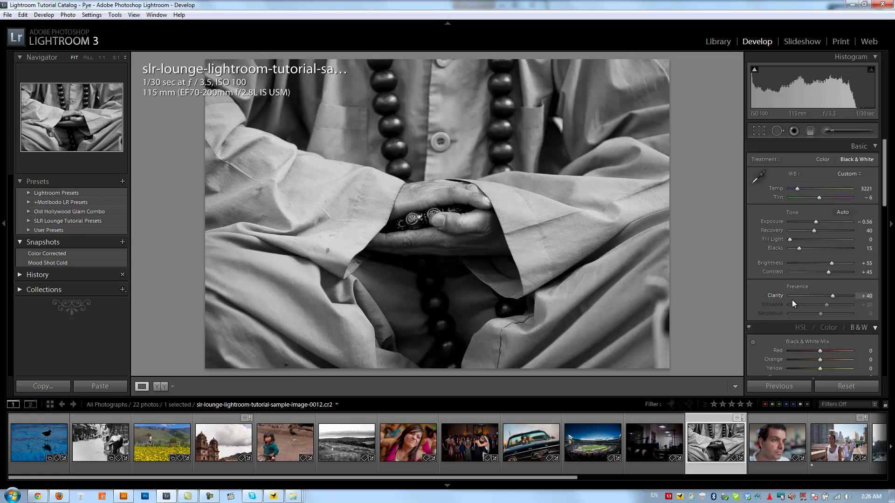
pyautogui.press('Down')
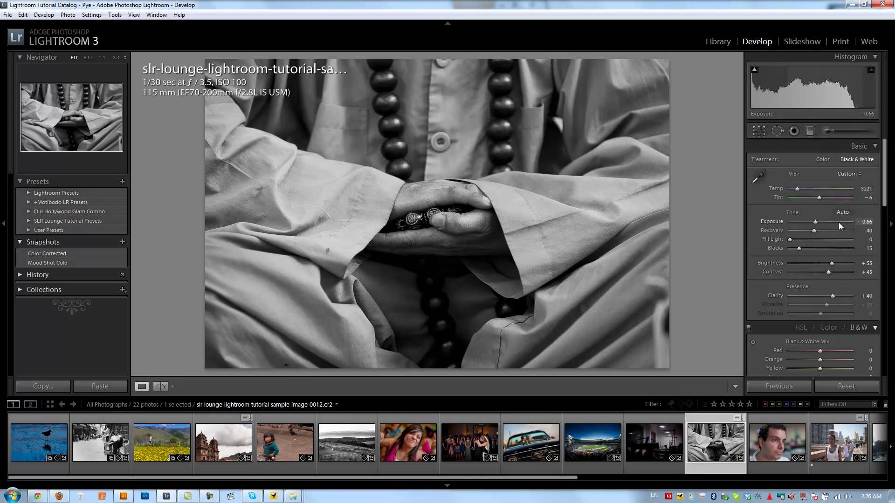
pyautogui.press('Up')
pyautogui.press('Up')
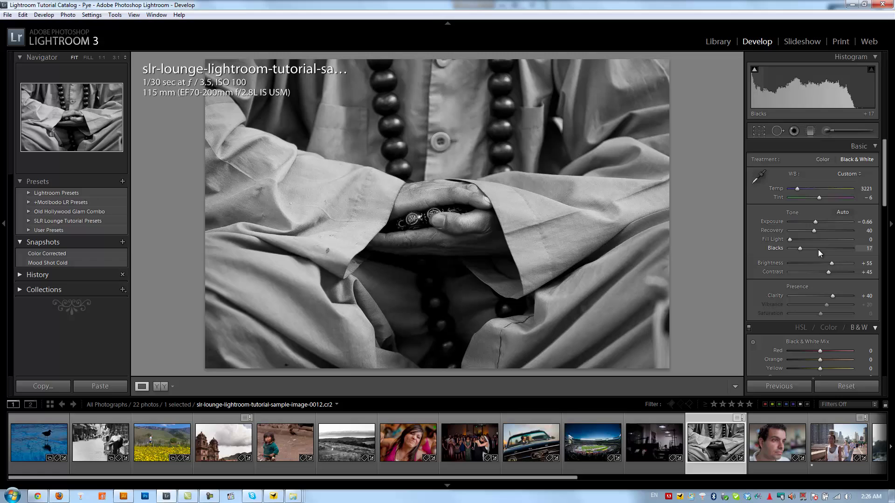
pyautogui.press('Up')
pyautogui.press('Up')
pyautogui.press('Up')
pyautogui.press('Up')
pyautogui.press('Up')
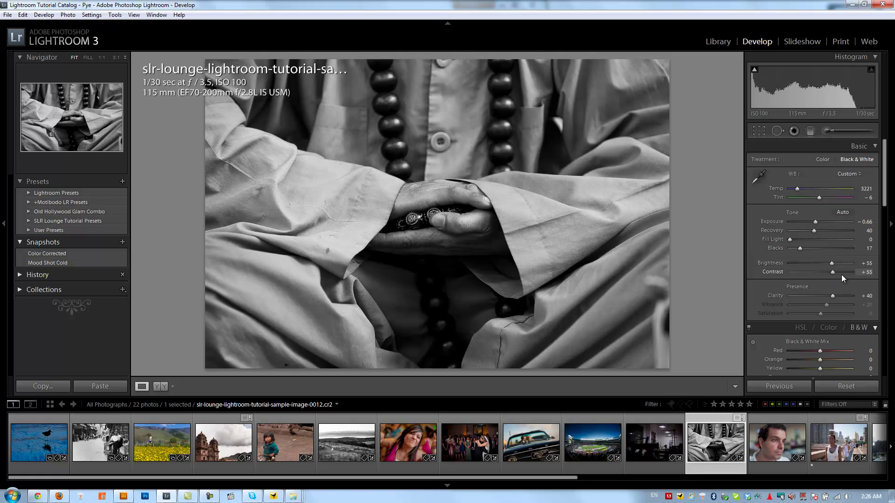
pyautogui.press('Up')
pyautogui.press('Up')
pyautogui.press('Up')
pyautogui.press('Up')
pyautogui.press('Up')
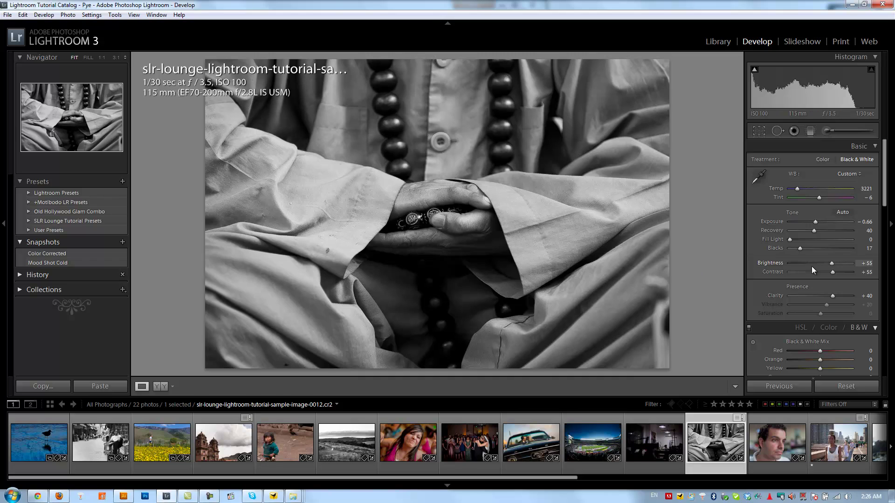
# Step: Darken the robe with the targeted adjustment of the Black & White Mix, to Orange −65 and Yellow −15
pyautogui.scroll(-3, 796, 266)
pyautogui.scroll(-3, 801, 290)
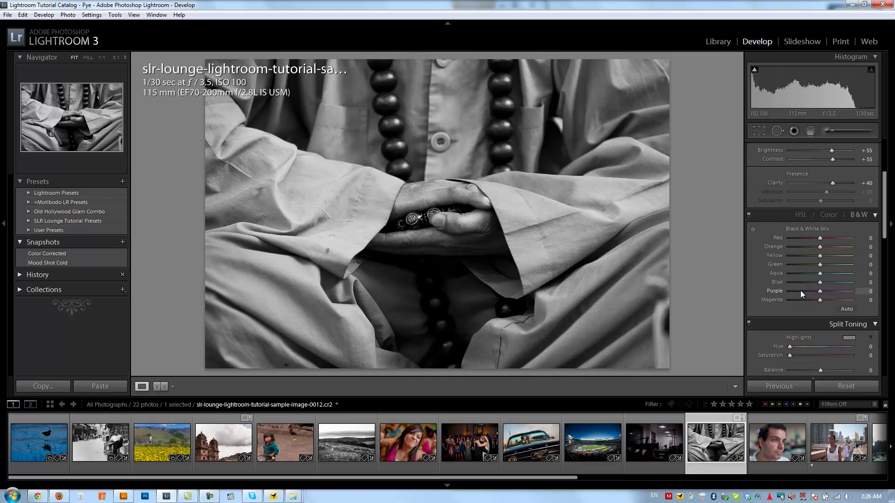
pyautogui.click(752, 230)
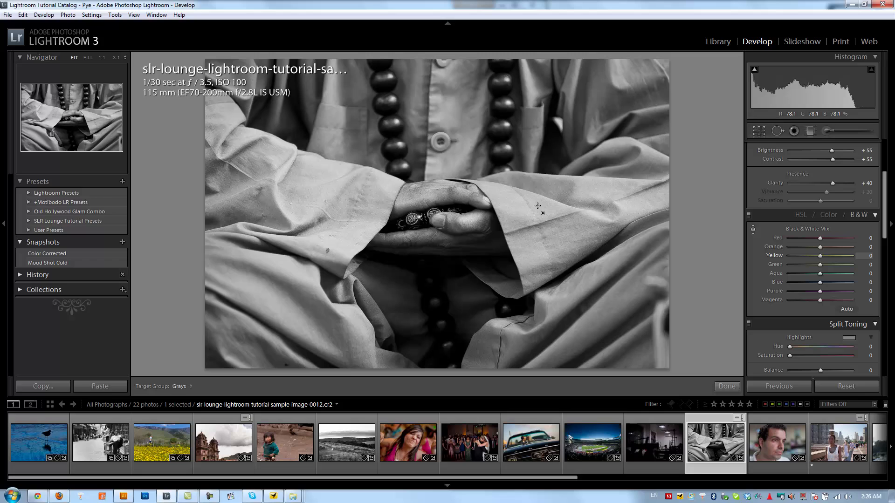
pyautogui.moveTo(554, 193); pyautogui.dragTo(553, 212)
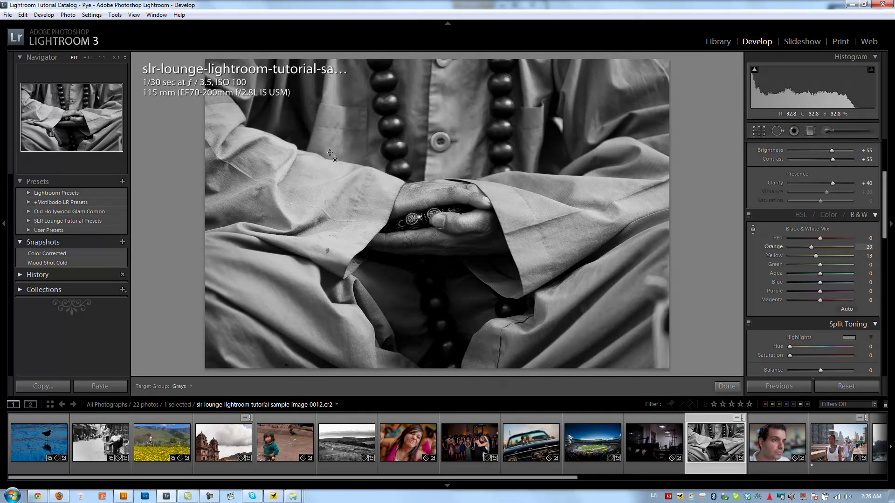
pyautogui.moveTo(251, 146); pyautogui.dragTo(250, 163)
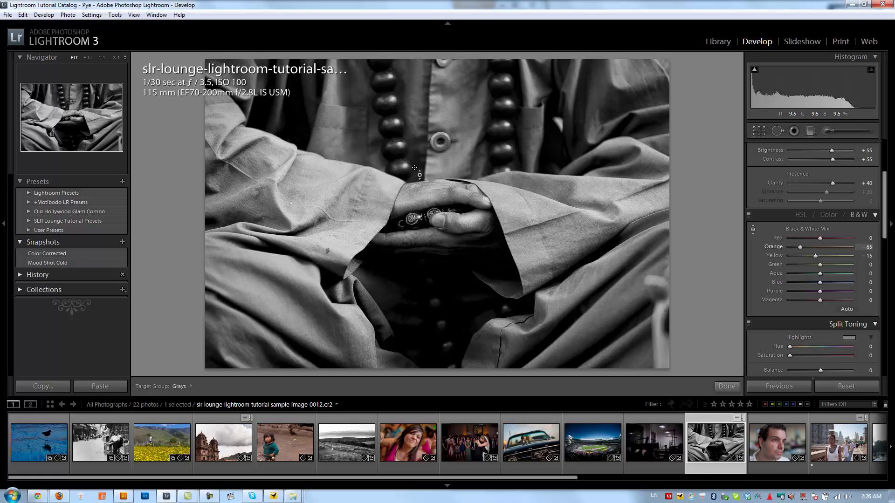
# Step: Lighten the beads and further darken the robe in the Black & White Mix, to Blue +44, Purple +24, Orange −67 and Yellow −45
pyautogui.moveTo(397, 138); pyautogui.dragTo(402, 109)
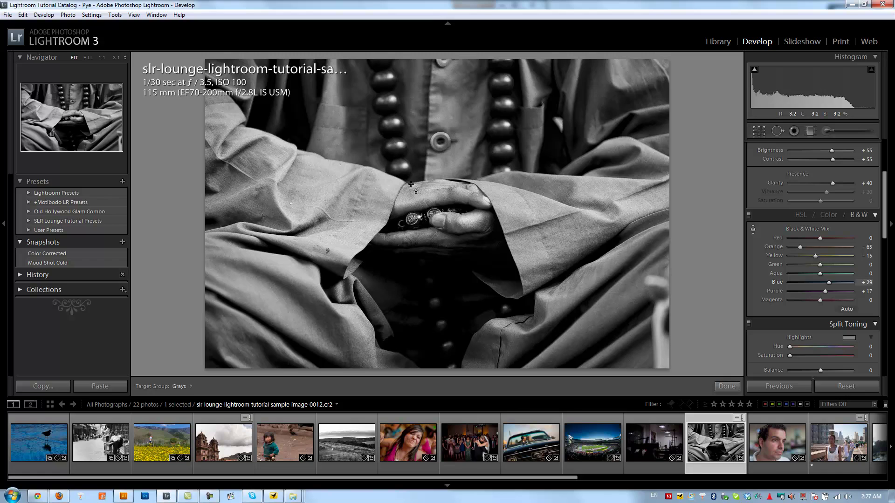
pyautogui.moveTo(411, 185); pyautogui.dragTo(436, 173)
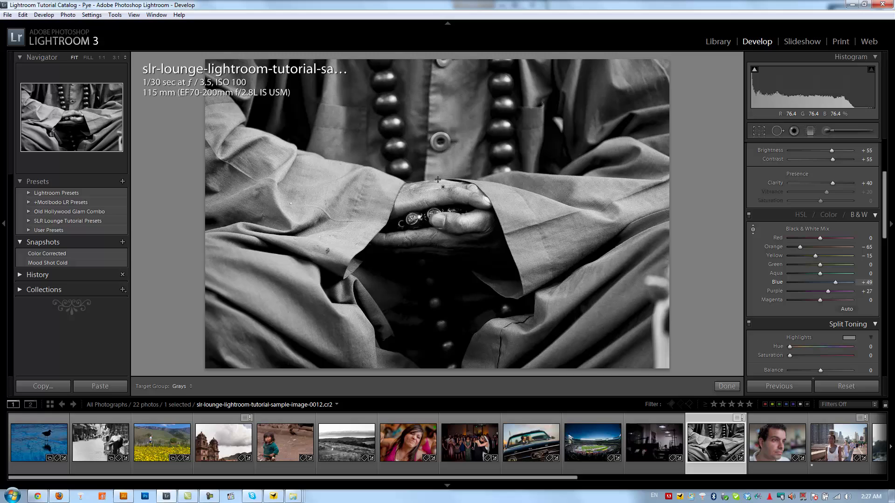
pyautogui.moveTo(362, 231); pyautogui.dragTo(363, 253)
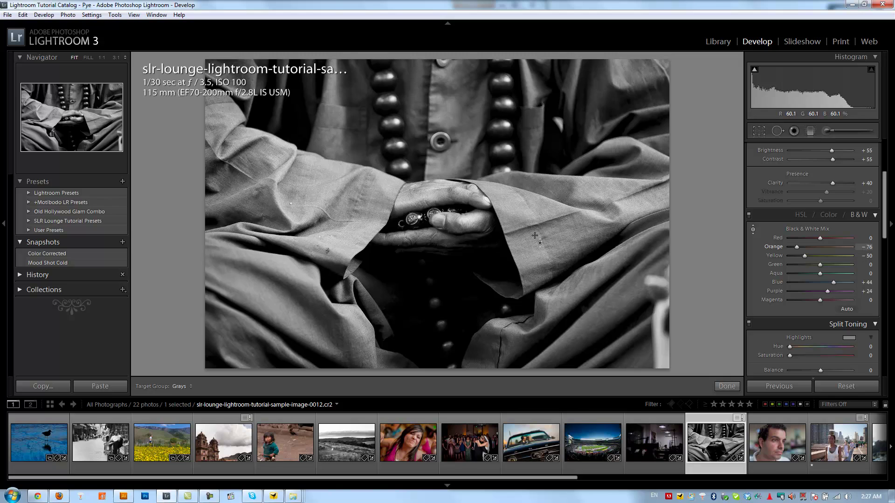
pyautogui.moveTo(540, 245); pyautogui.dragTo(539, 232)
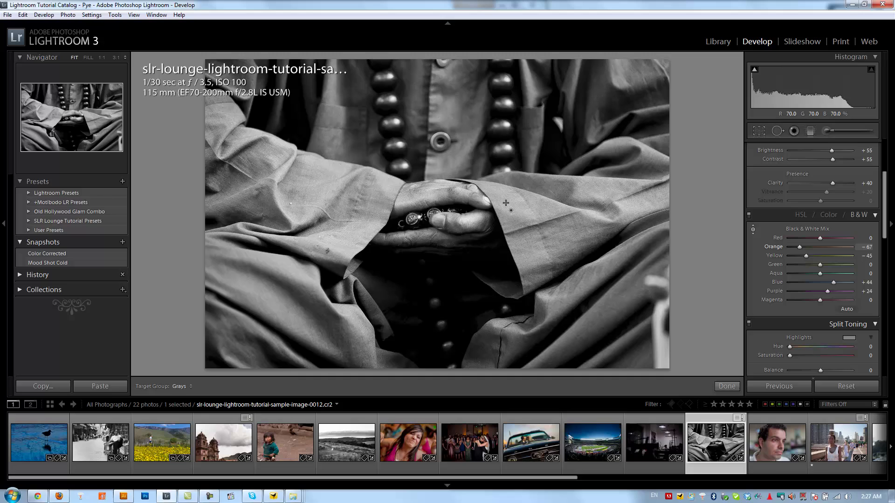
# Step: Add film grain with Amount 80 and inspect it at 1:1 on the clasped hands and sleeves
pyautogui.scroll(-10, 788, 247)
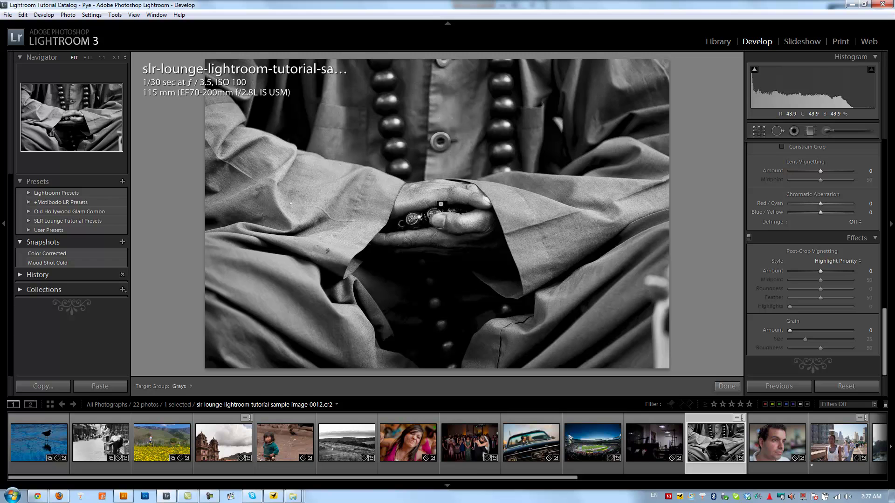
pyautogui.click(441, 218)
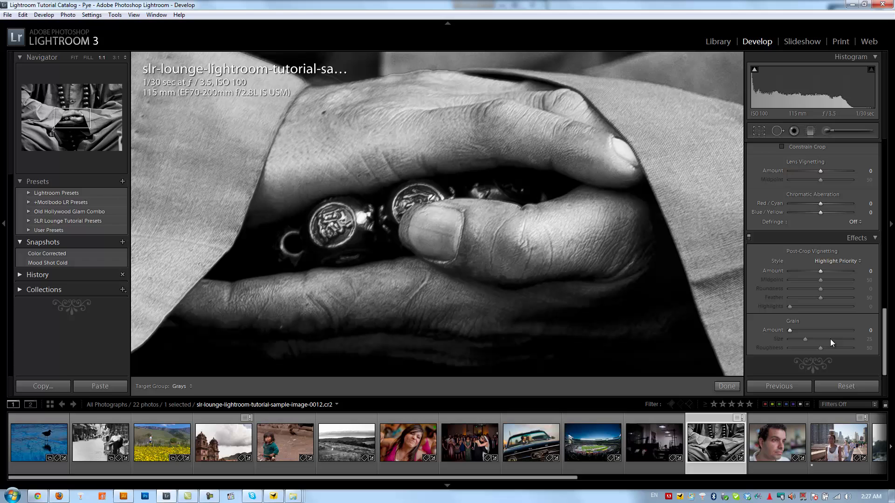
pyautogui.hotkey('shift', 'Up')
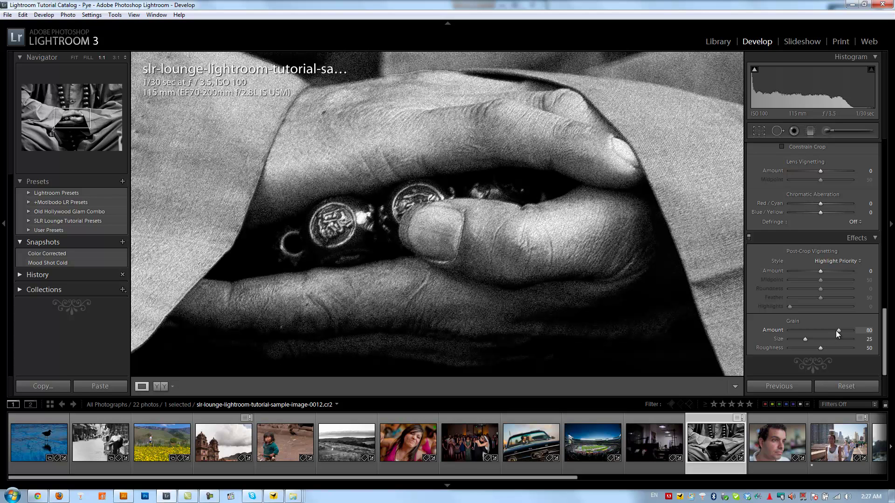
pyautogui.moveTo(661, 126); pyautogui.dragTo(493, 303)
pyautogui.moveTo(550, 192); pyautogui.dragTo(656, 346)
pyautogui.click(468, 149)
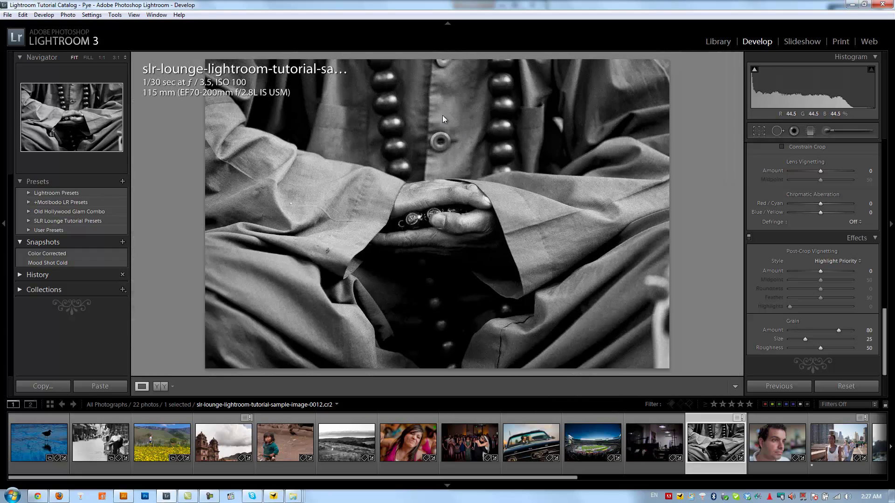
# Step: Try grain Amount 100 on the sleeve at 1:1, then settle on Amount 80 with the grain Size at 40
pyautogui.click(368, 170)
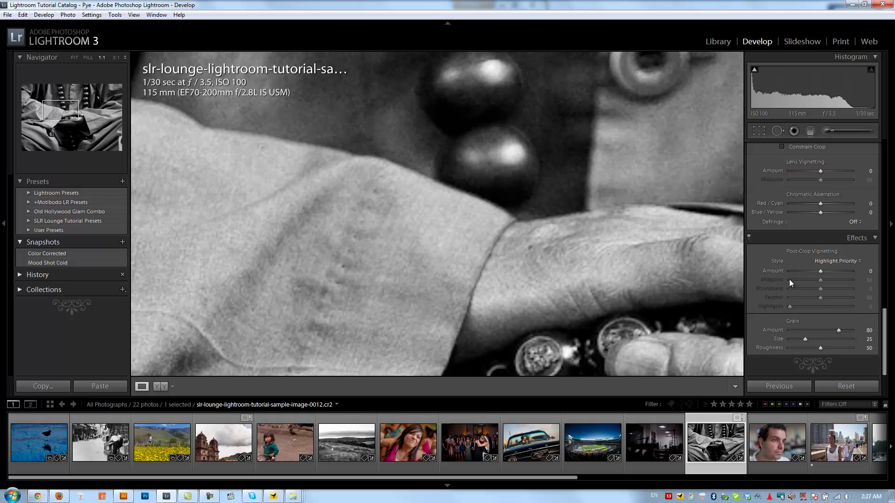
pyautogui.hotkey('shift', 'Up')
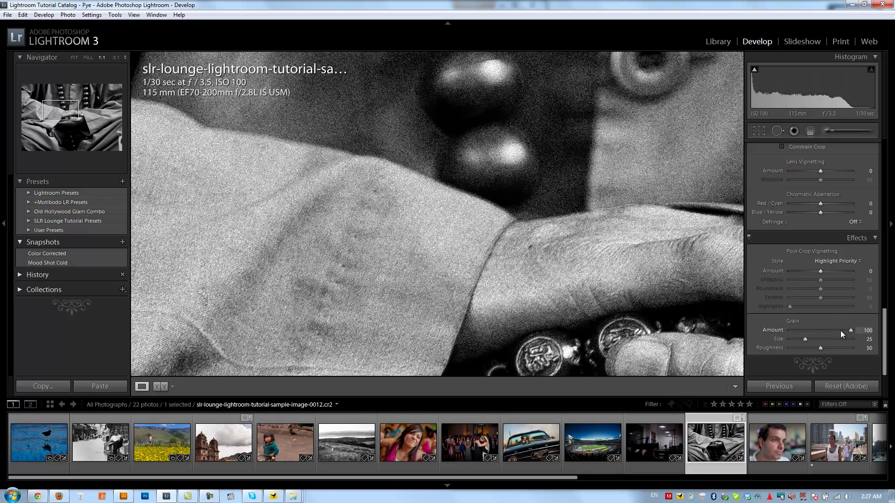
pyautogui.hotkey('shift', 'Up')
pyautogui.press('Down')
pyautogui.press('Down')
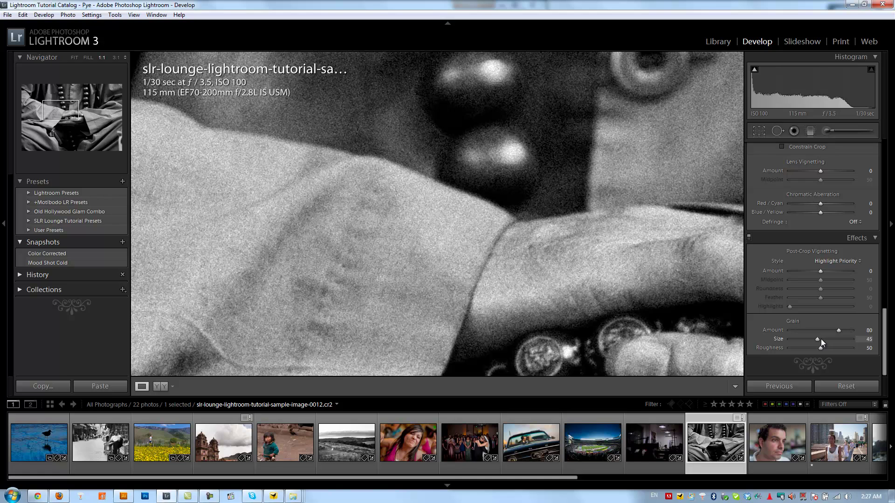
pyautogui.click(625, 278)
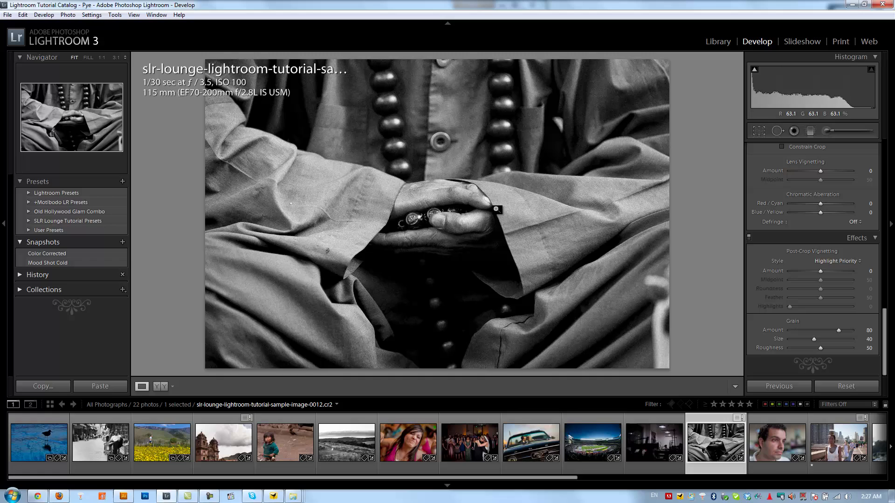
# Step: Darken the photo's edges with Lens Vignetting at Amount −45 and Midpoint 10
pyautogui.hotkey('shift', '-')
pyautogui.hotkey('shift', '-')
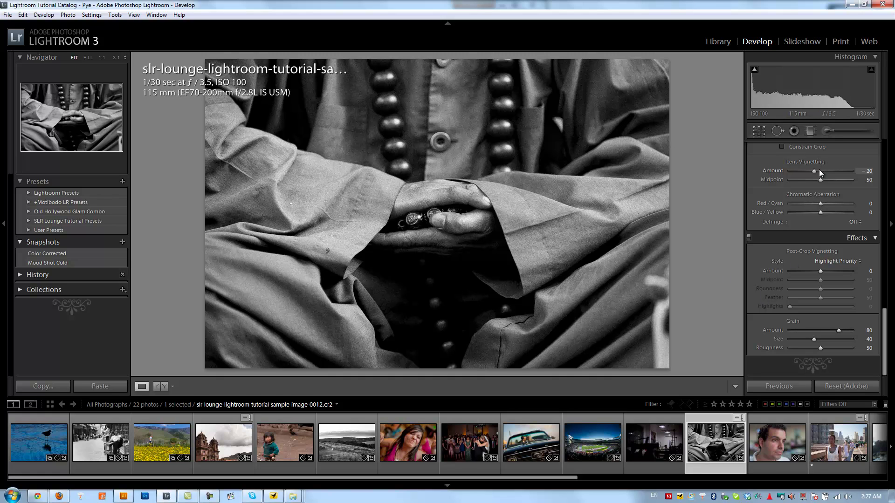
pyautogui.hotkey('shift', '-')
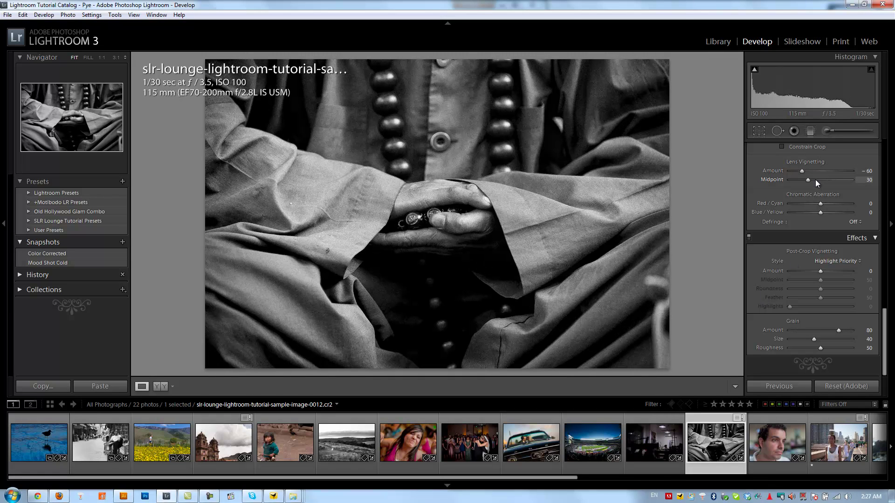
pyautogui.hotkey('shift', '-')
pyautogui.hotkey('shift', '-')
pyautogui.press('Up')
pyautogui.press('Up')
pyautogui.press('Up')
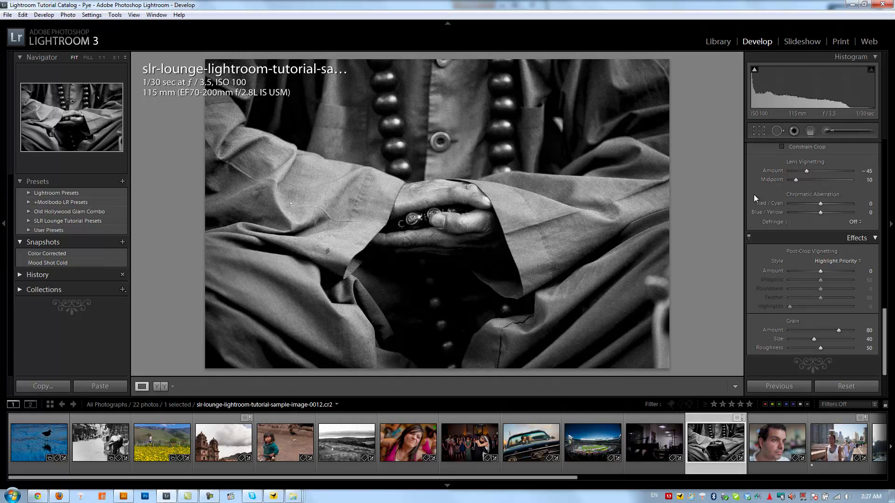
# Step: Save the current settings as a snapshot named "Black and White + Grain"
pyautogui.click(122, 243)
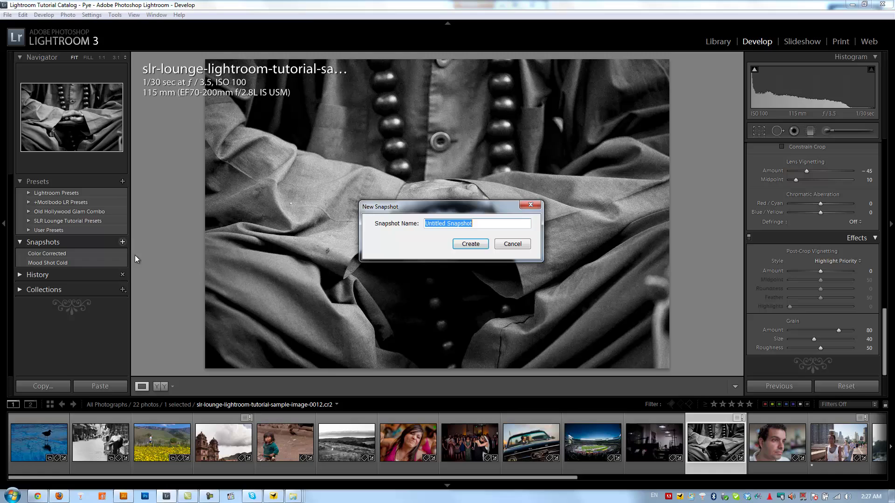
pyautogui.write('Black and')
pyautogui.press('BackSpace')
pyautogui.press('BackSpace')
pyautogui.write('nd White + Grain')
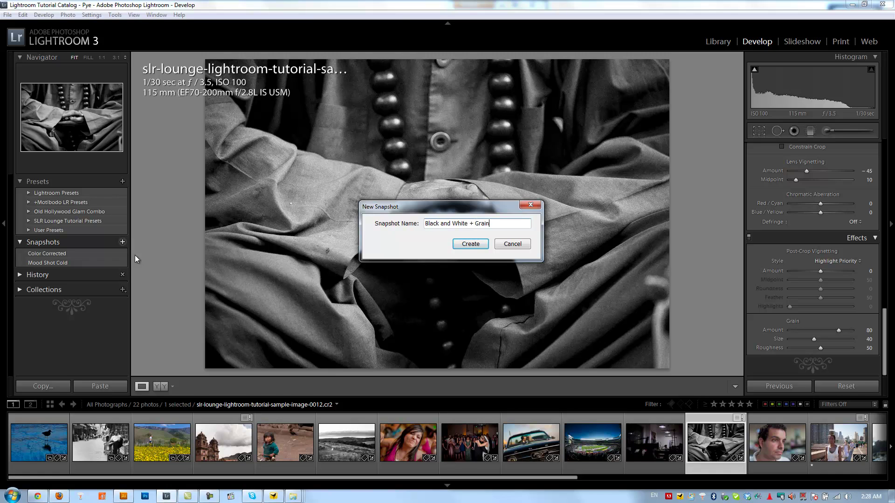
pyautogui.press('Return')
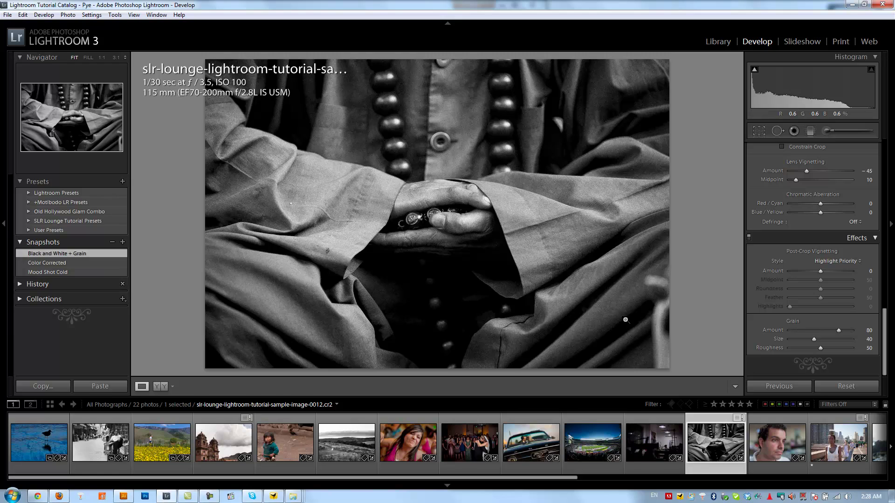